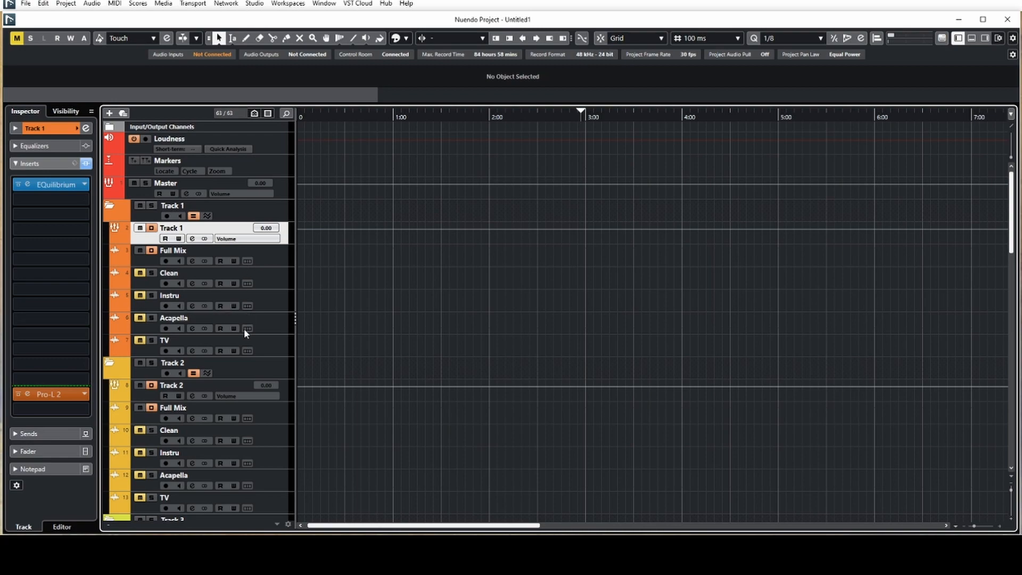
{"action": "scroll", "coordinate": [373, 305], "scroll_direction": "down", "scroll_amount": 15}
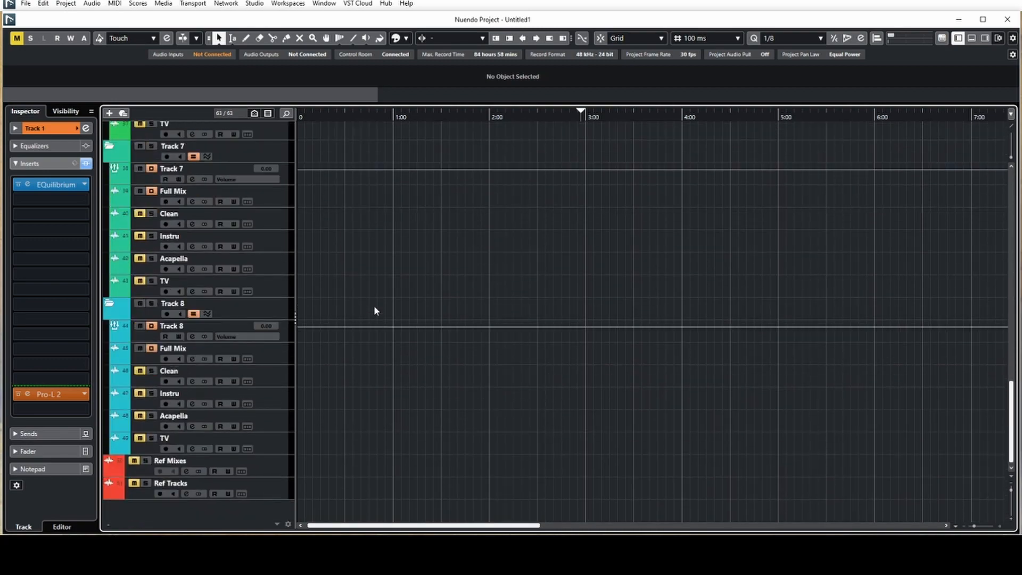
{"action": "scroll", "coordinate": [375, 307], "scroll_direction": "up", "scroll_amount": 15}
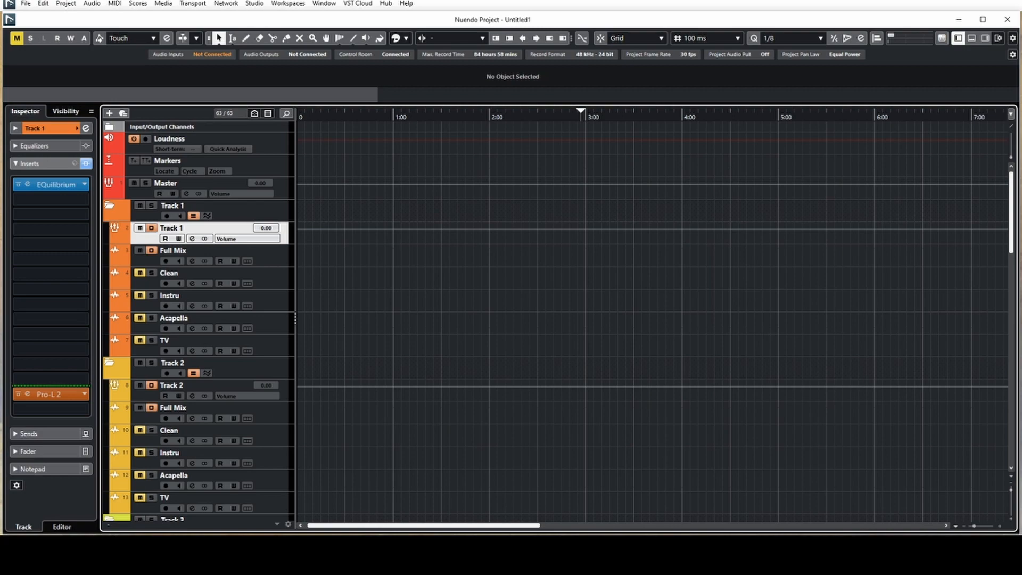
{"action": "scroll", "coordinate": [457, 499], "scroll_direction": "down", "scroll_amount": 15}
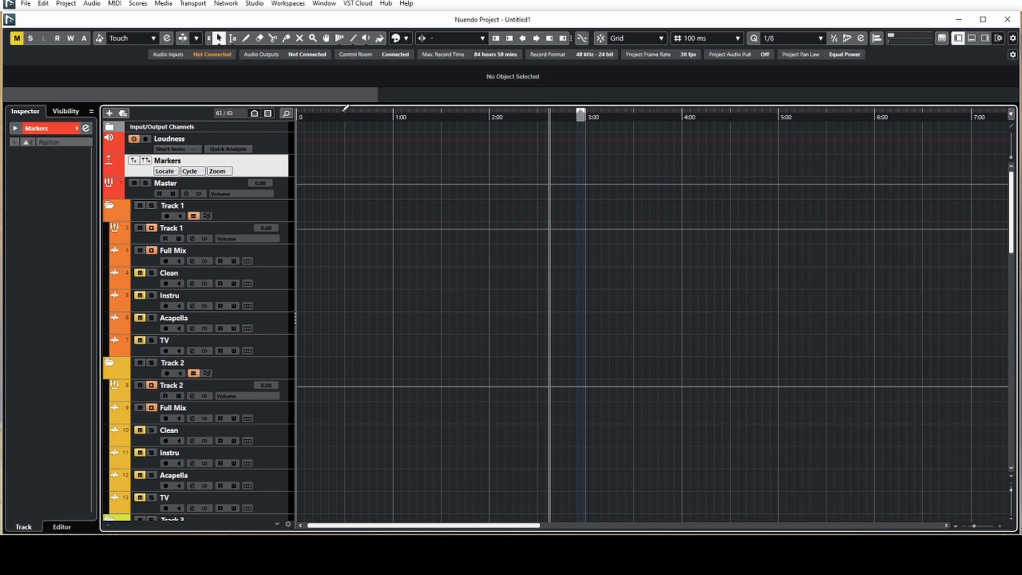
- Add two cycle markers to the marker track, spanning about 0:28 to 2:19 and about 2:22 to 5:36
{"action": "left_click_drag", "start_coordinate": [345, 108], "coordinate": [834, 133]}
{"action": "left_click", "coordinate": [146, 160]}
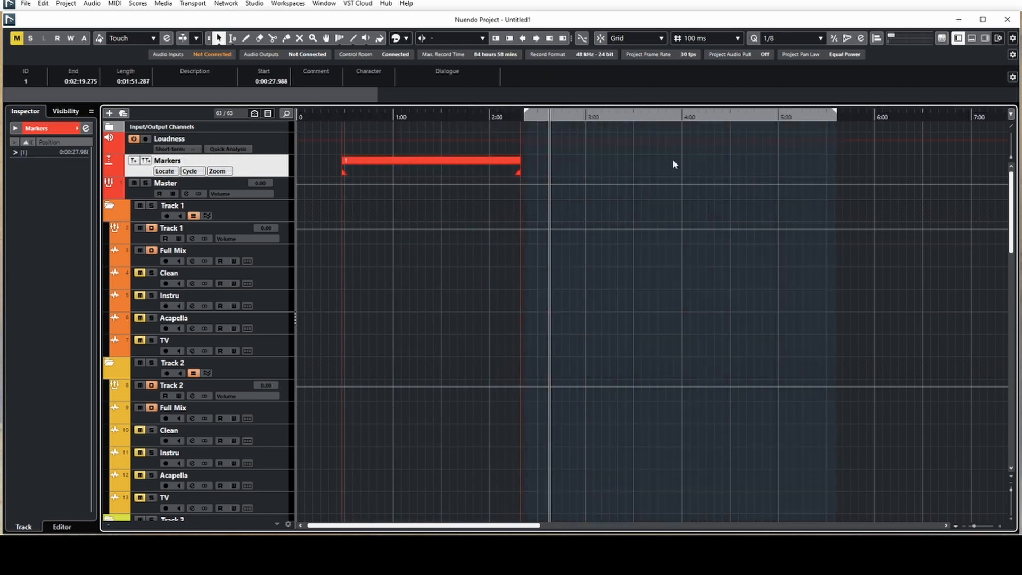
{"action": "left_click", "coordinate": [151, 163]}
- In the marker list, describe the first cycle marker as 01 Intro and the second as 02 Beginning
{"action": "key", "text": "ctrl+m"}
{"action": "left_click_drag", "start_coordinate": [808, 472], "coordinate": [660, 174]}
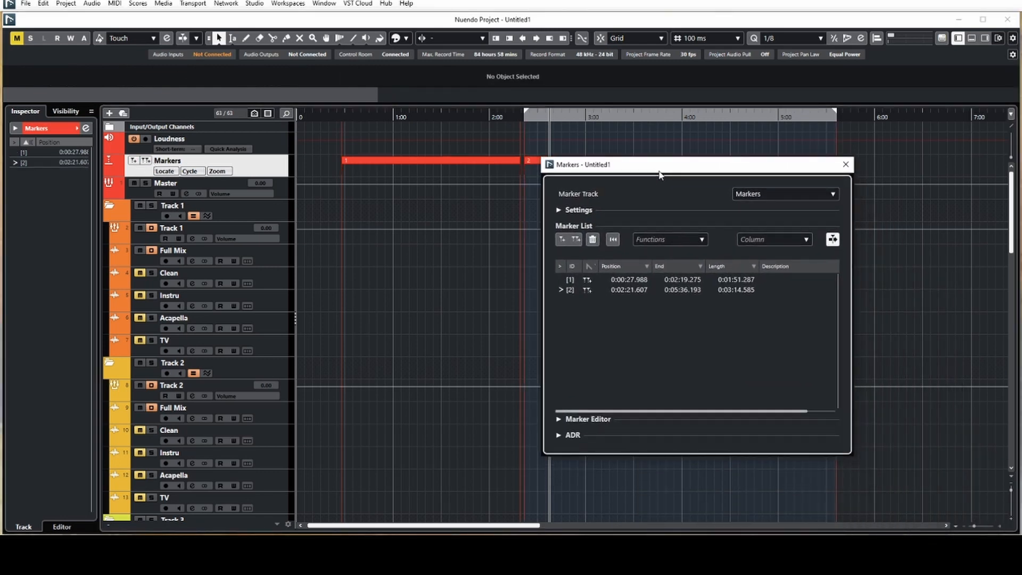
{"action": "double_click", "coordinate": [792, 280]}
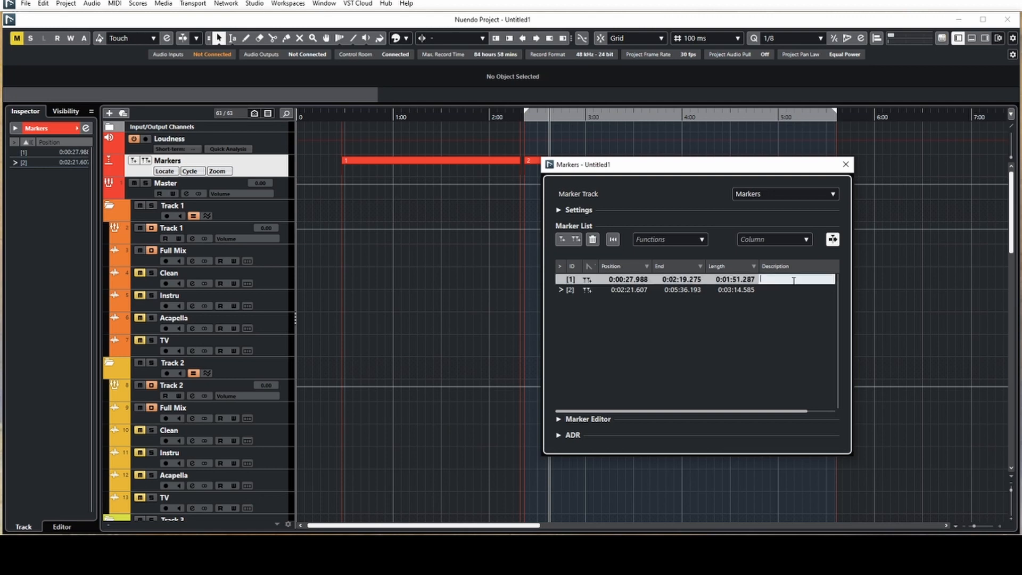
{"action": "type", "text": "01 Intro"}
{"action": "key", "text": "Return"}
{"action": "double_click", "coordinate": [780, 291]}
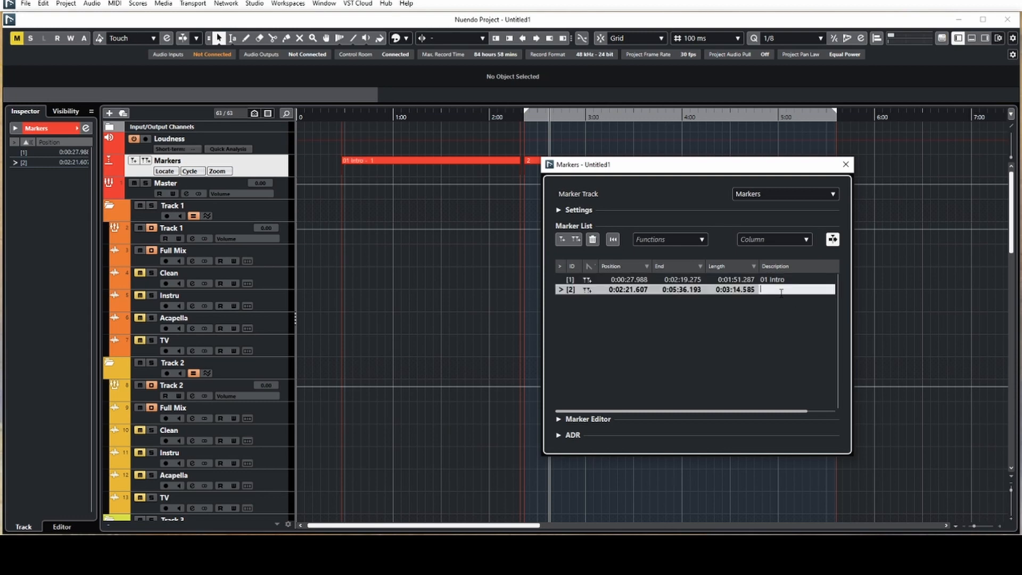
{"action": "type", "text": "02 Beginning"}
{"action": "key", "text": "Return"}
{"action": "left_click", "coordinate": [846, 164]}
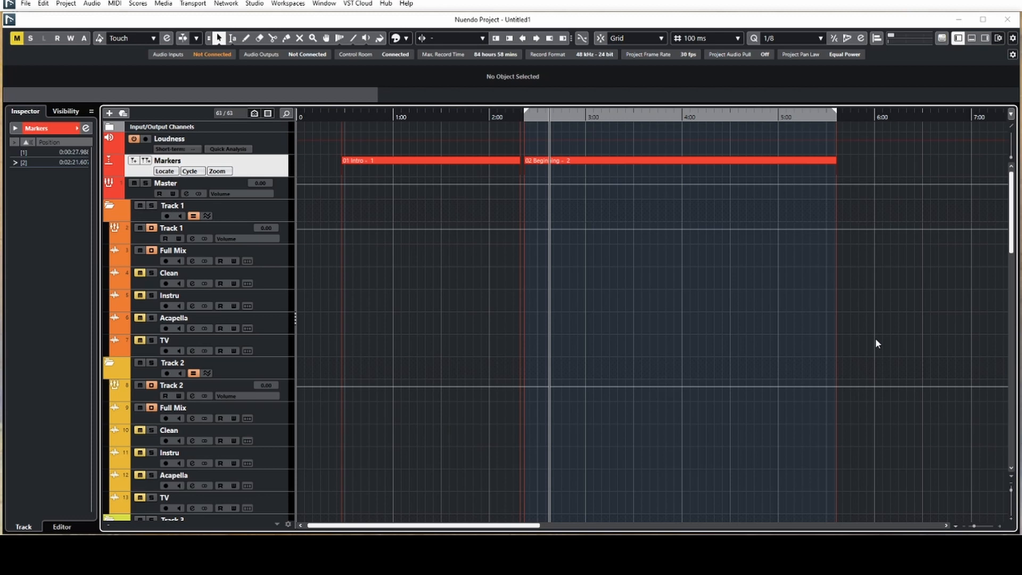
- Unmute the Clean, Instru, Acapella and TV tracks of Track 1 and turn off solo on its Full Mix track
{"action": "left_click", "coordinate": [140, 273]}
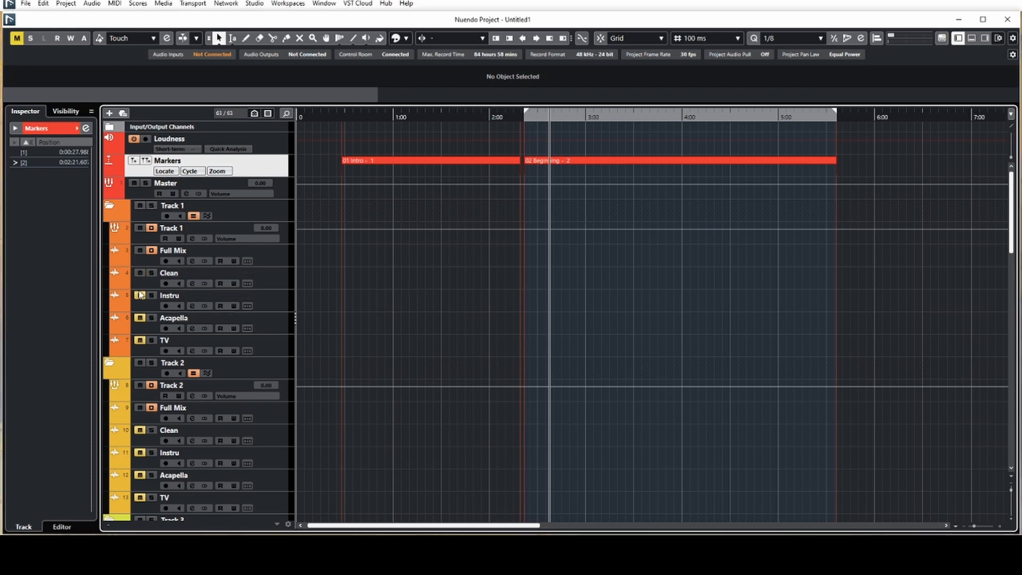
{"action": "left_click", "coordinate": [140, 318]}
{"action": "left_click", "coordinate": [140, 340]}
{"action": "left_click", "coordinate": [151, 251]}
- Include cycle marker 02 Beginning in the audio mixdown export and set the naming scheme to cycle marker name followed by Name, without a separator
{"action": "key", "text": "ctrl+e"}
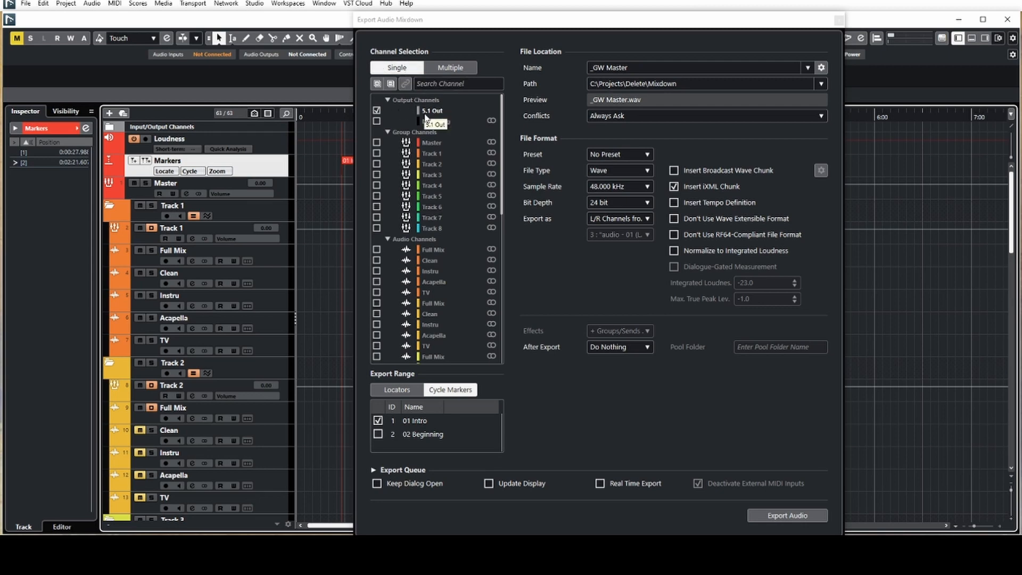
{"action": "left_click", "coordinate": [378, 435]}
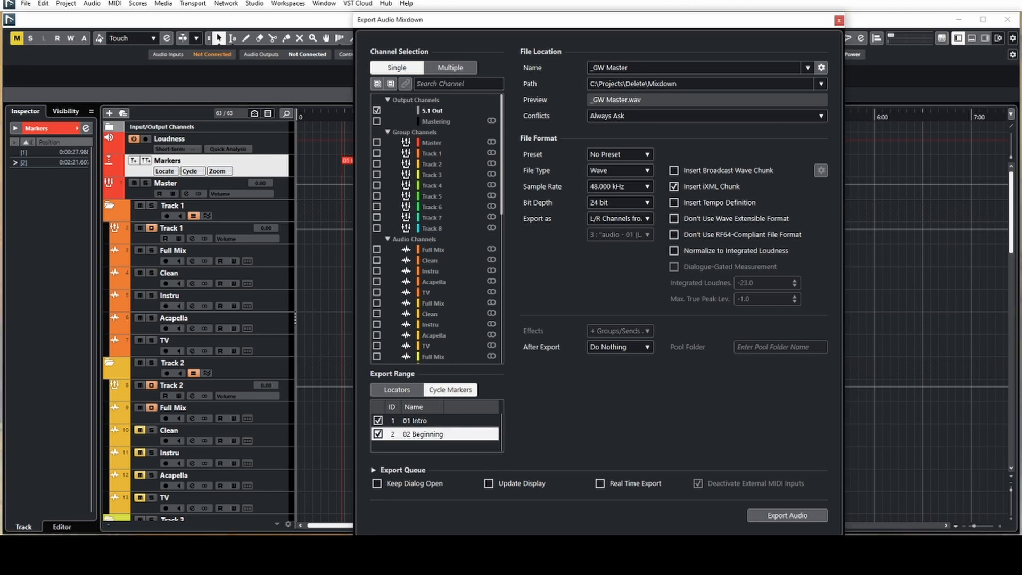
{"action": "left_click", "coordinate": [822, 68]}
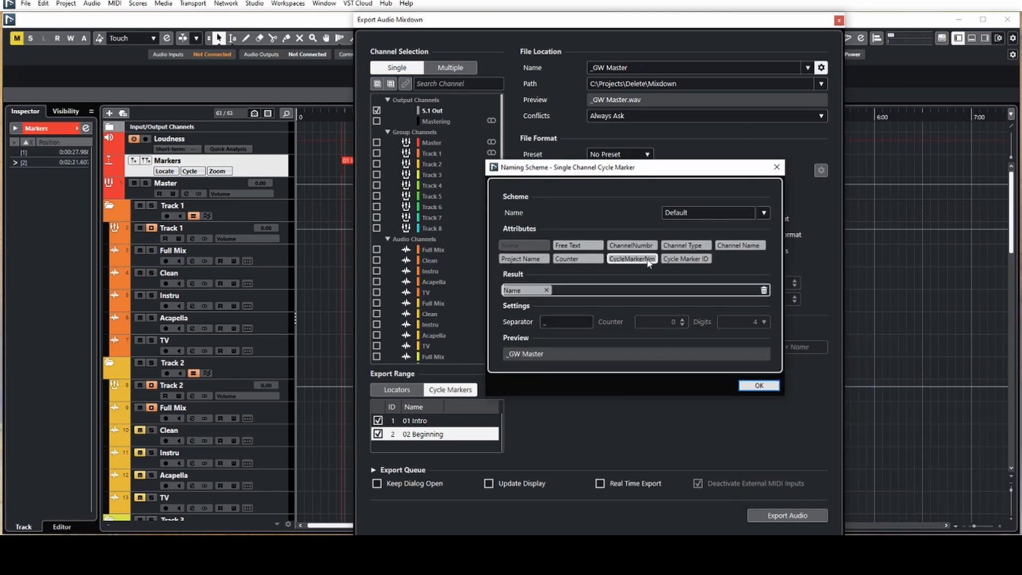
{"action": "mouse_move", "coordinate": [632, 259]}
{"action": "left_mouse_down"}
{"action": "mouse_move", "coordinate": [567, 305]}
{"action": "mouse_move", "coordinate": [503, 298]}
{"action": "left_mouse_up"}
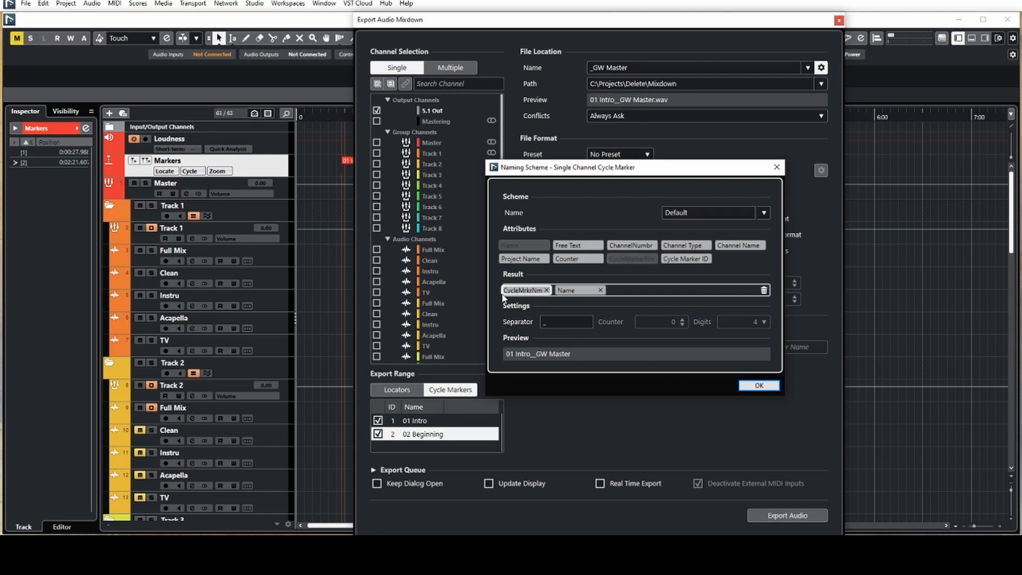
{"action": "left_click", "coordinate": [565, 320]}
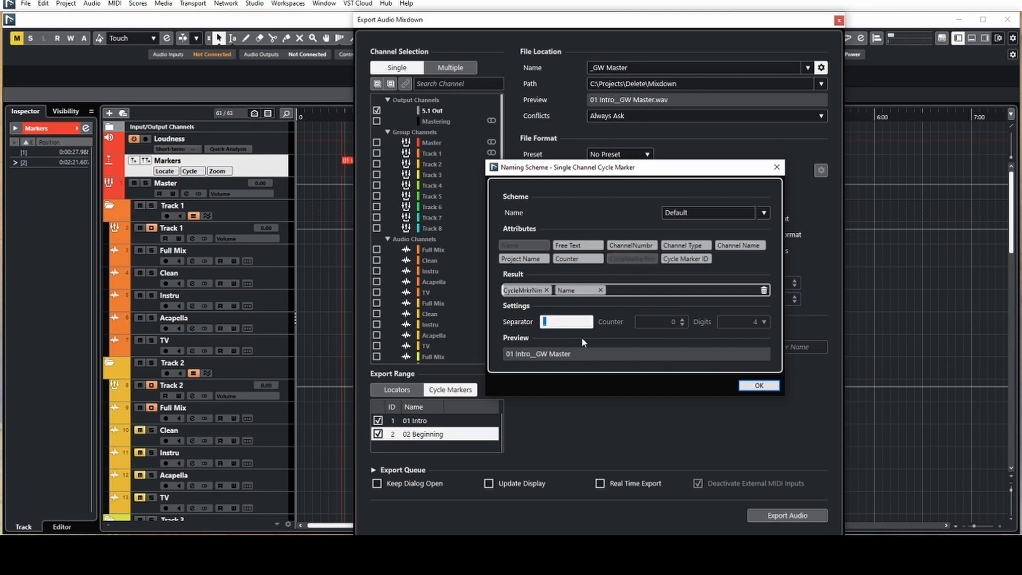
{"action": "key", "text": "BackSpace"}
{"action": "left_click", "coordinate": [759, 386]}
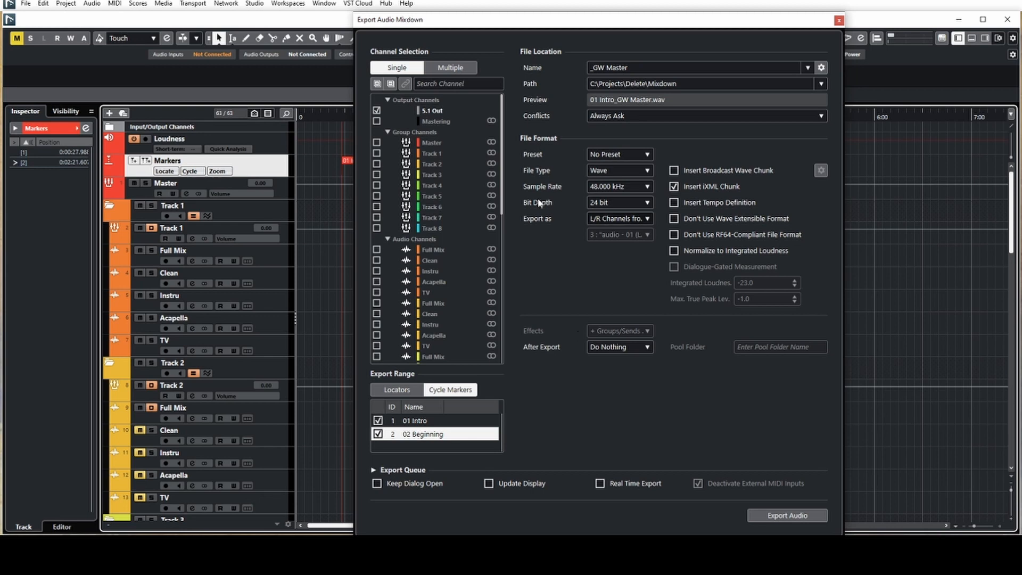
- Switch to multiple-channel export with the queue shown, adding Track 1's Clean, Instru, Acapella and TV channels and excluding the 02 Beginning marker
{"action": "left_click", "coordinate": [451, 68]}
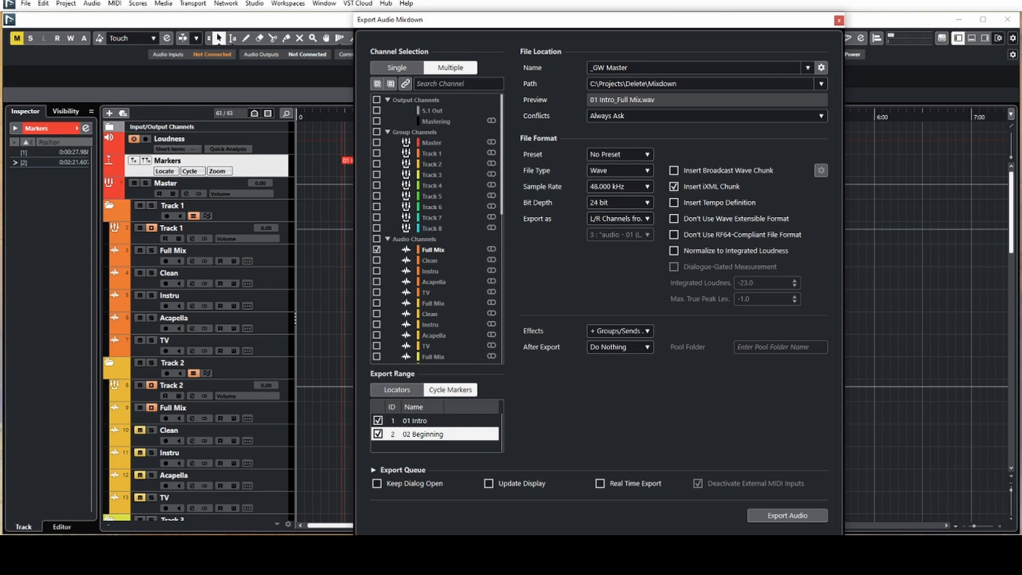
{"action": "left_click", "coordinate": [374, 470]}
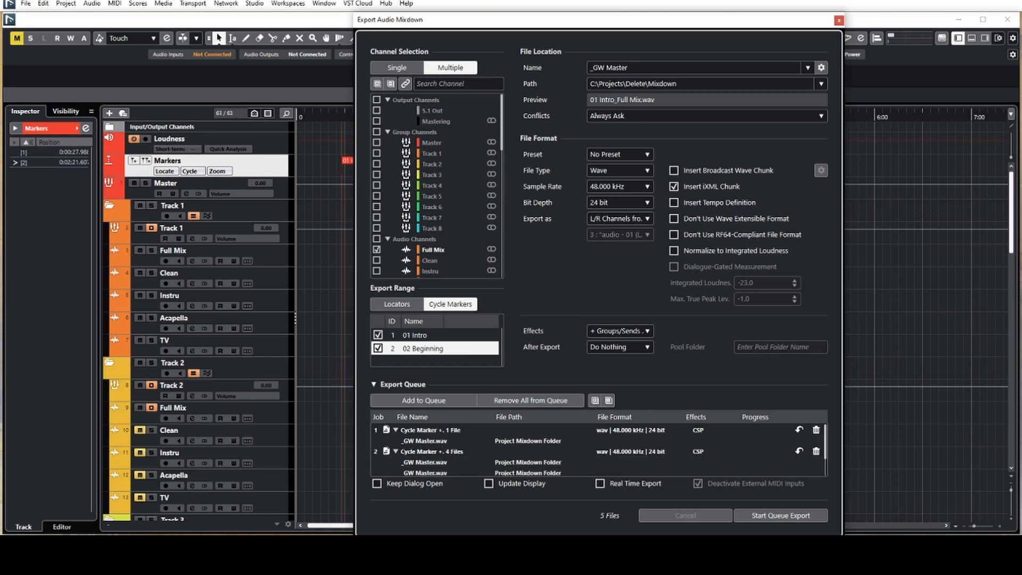
{"action": "scroll", "coordinate": [411, 239], "scroll_direction": "down", "scroll_amount": 3}
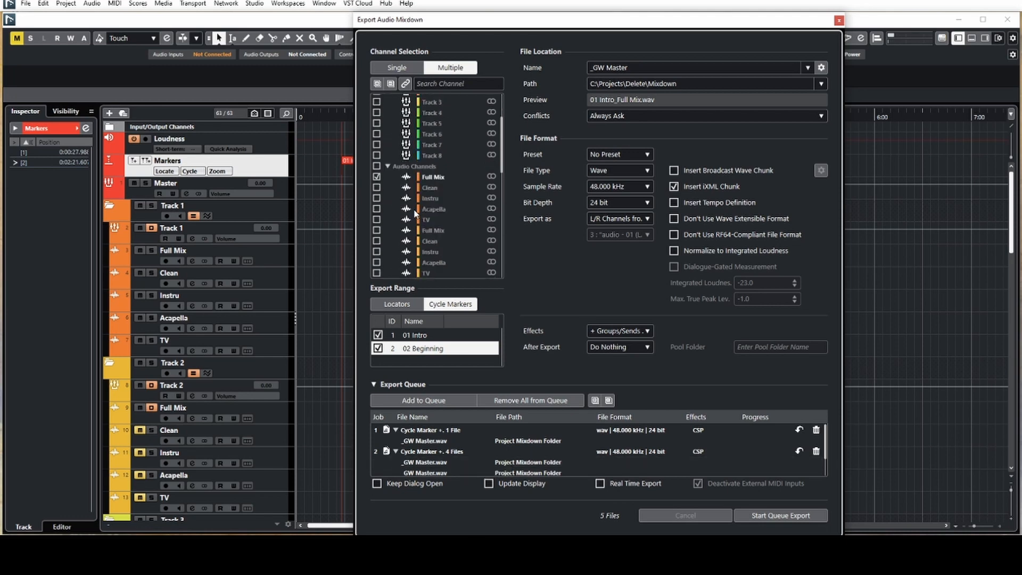
{"action": "left_click", "coordinate": [377, 187]}
{"action": "left_click", "coordinate": [377, 198]}
{"action": "left_click", "coordinate": [377, 209]}
{"action": "left_click", "coordinate": [377, 219]}
{"action": "left_click", "coordinate": [378, 349]}
- Insert the Name attribute between the cycle marker name and the channel name in the batch naming scheme
{"action": "left_click", "coordinate": [822, 68]}
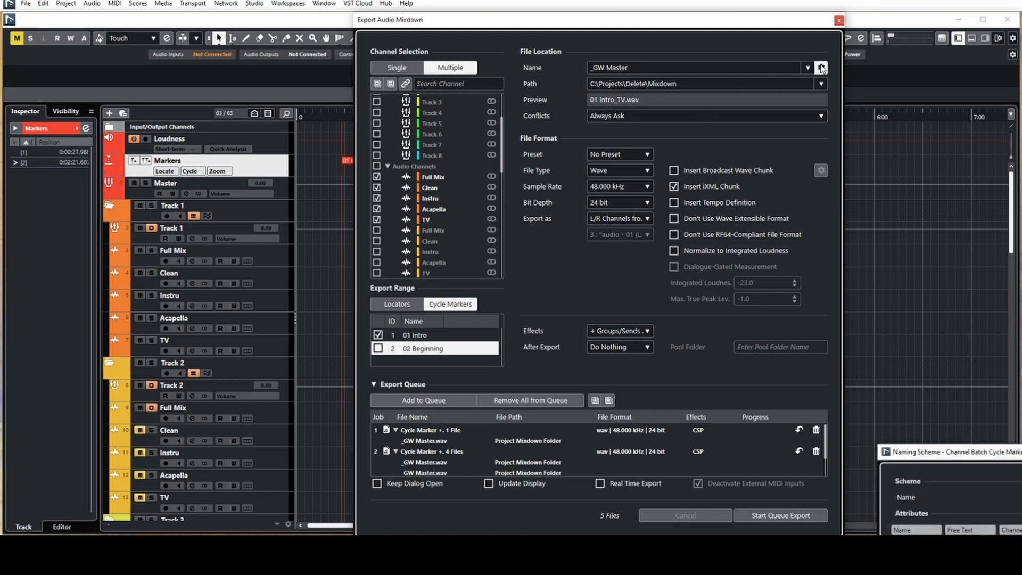
{"action": "left_click_drag", "start_coordinate": [969, 455], "coordinate": [524, 135]}
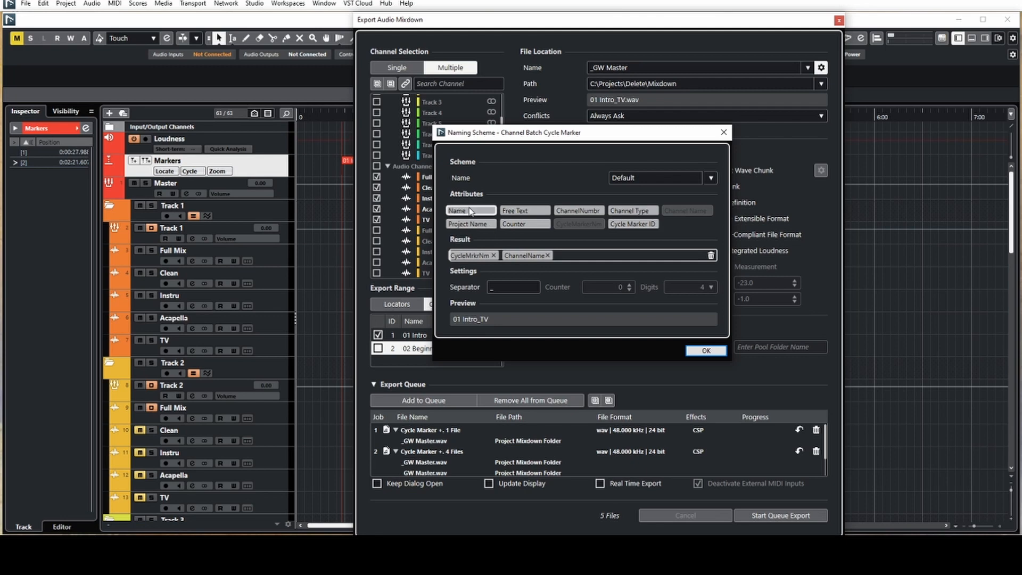
{"action": "left_click_drag", "start_coordinate": [470, 211], "coordinate": [501, 259]}
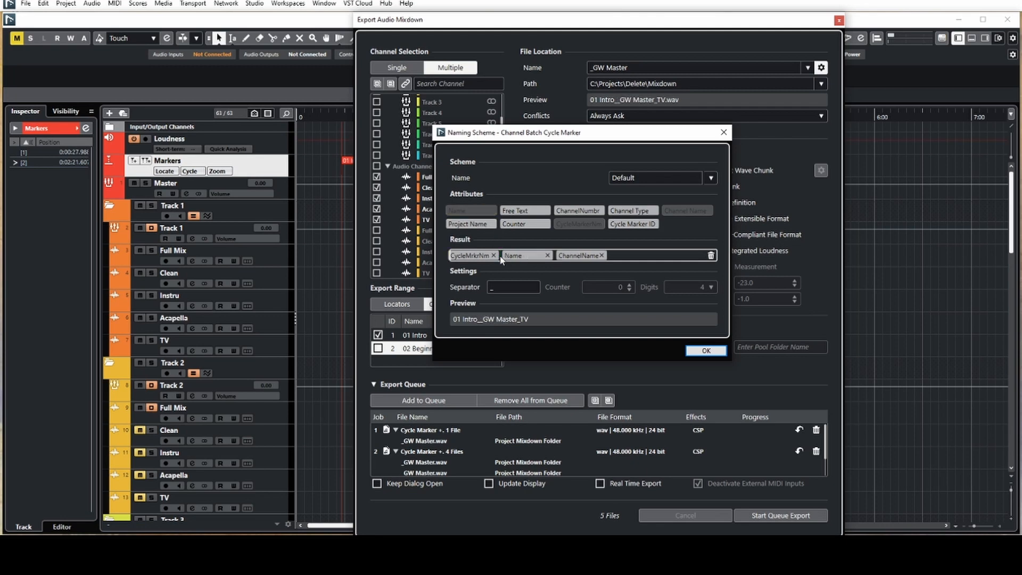
{"action": "left_click", "coordinate": [706, 351]}
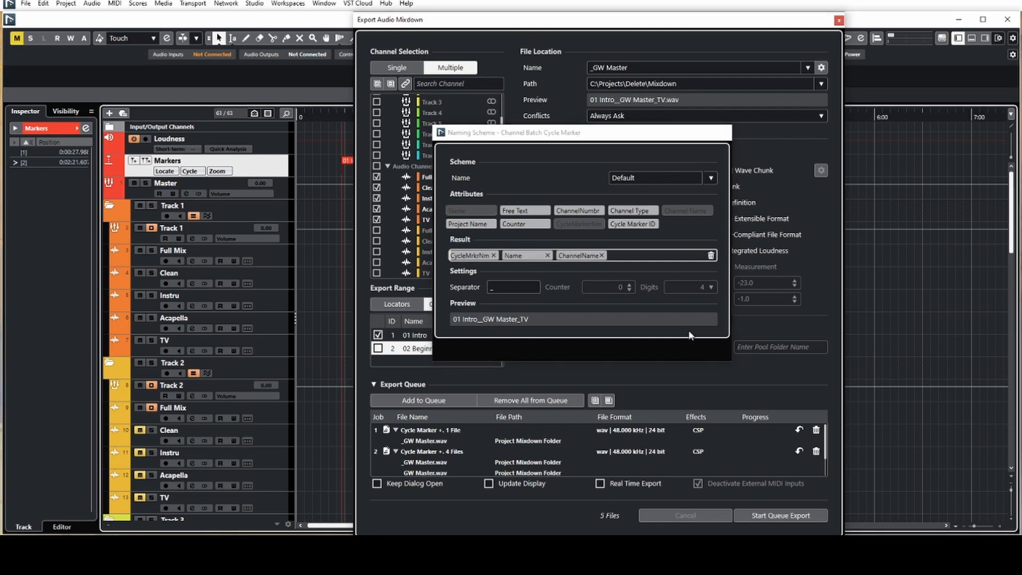
- Remove the leading underscore from the export name, making it GW Master
{"action": "left_click", "coordinate": [597, 71]}
{"action": "left_click", "coordinate": [594, 68]}
{"action": "key", "text": "BackSpace"}
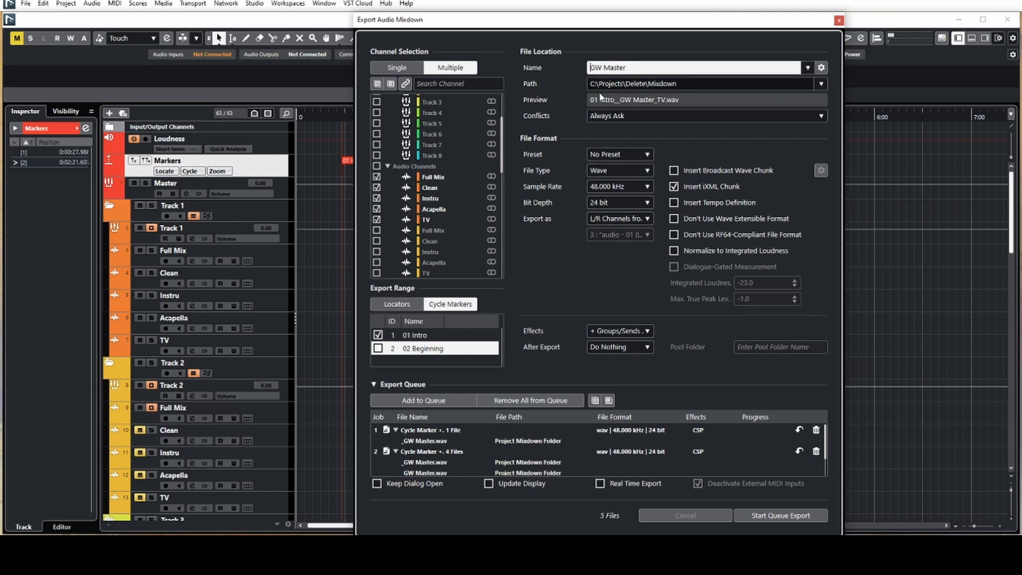
{"action": "left_click", "coordinate": [563, 81]}
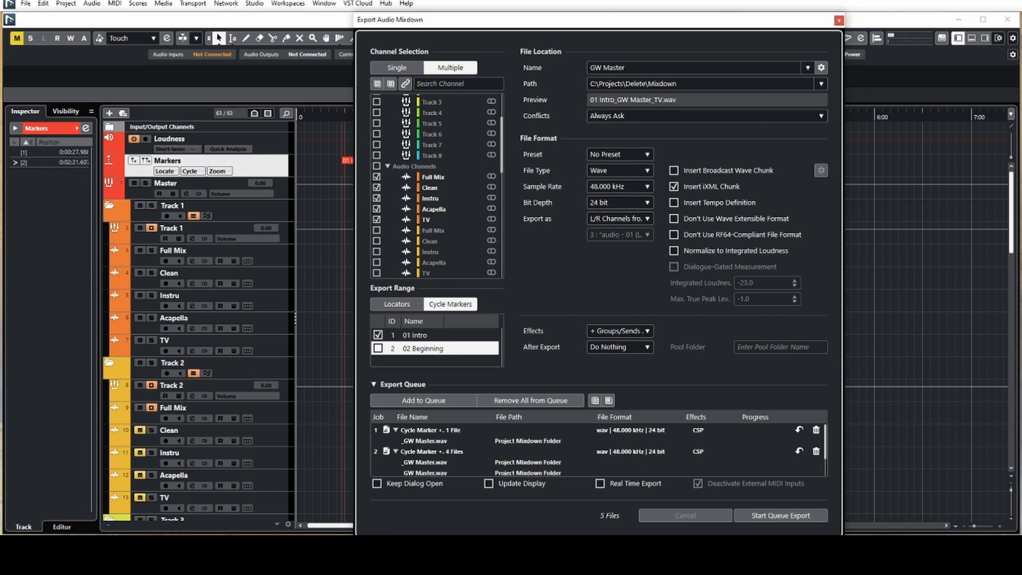
- Choose + Groups/Sends (CSP) as the export effects and add the Track 1 job to the export queue
{"action": "left_click", "coordinate": [626, 333]}
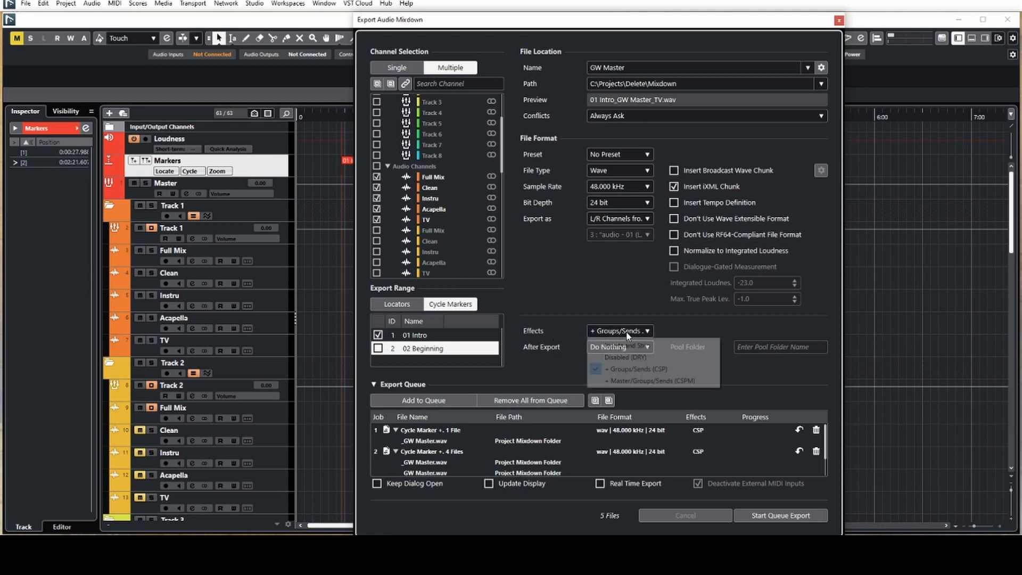
{"action": "left_click", "coordinate": [630, 370]}
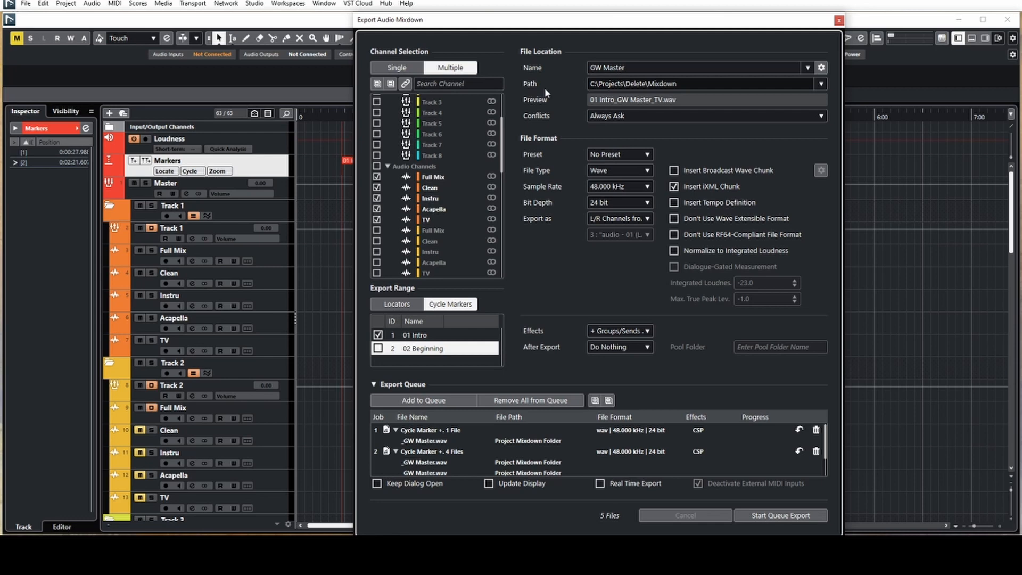
{"action": "left_click", "coordinate": [415, 401]}
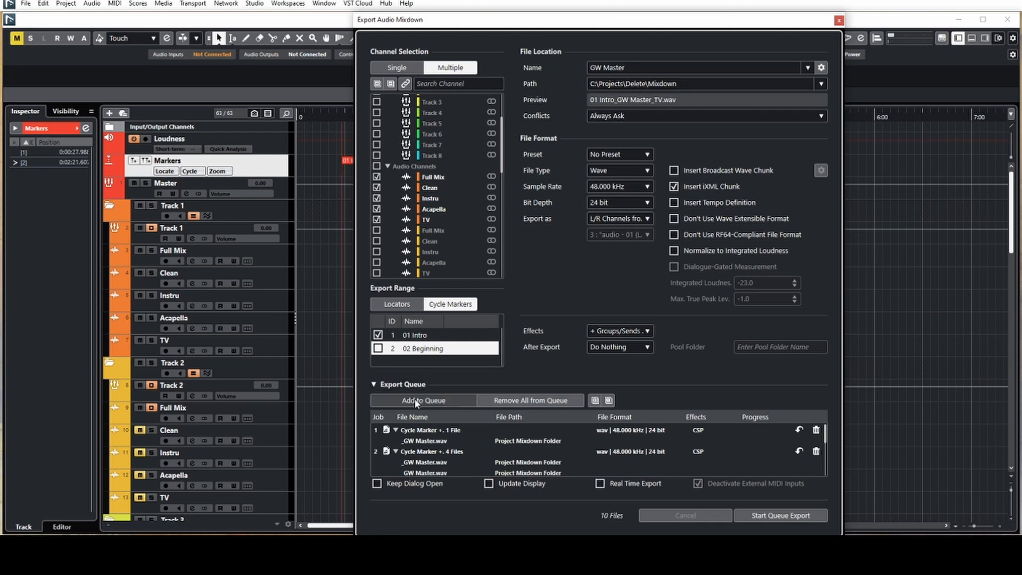
- Examine the jobs in the export queue, checking their file names and file paths
{"action": "scroll", "coordinate": [451, 459], "scroll_direction": "down", "scroll_amount": 3}
{"action": "scroll", "coordinate": [437, 461], "scroll_direction": "down", "scroll_amount": 3}
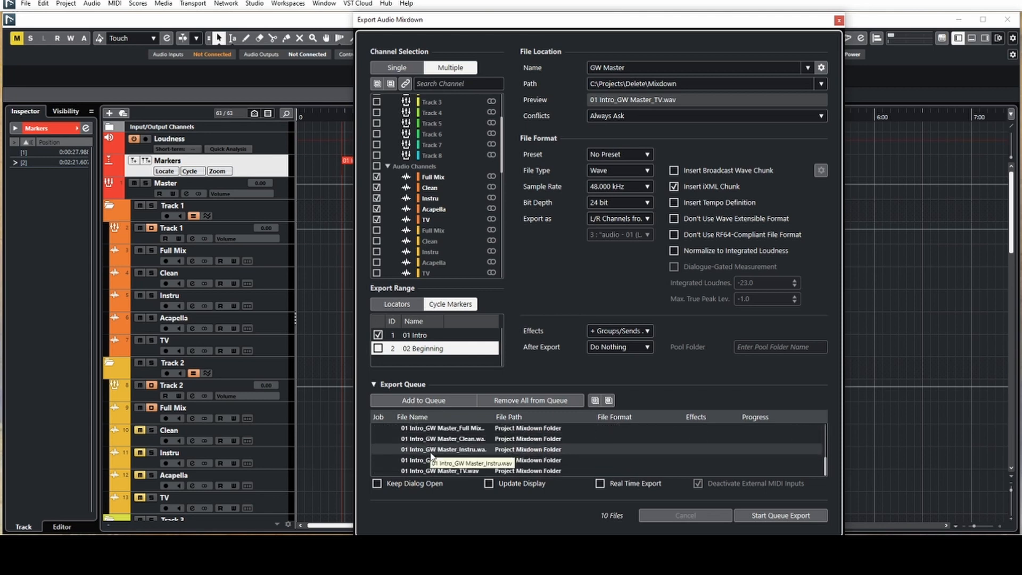
{"action": "scroll", "coordinate": [432, 455], "scroll_direction": "up", "scroll_amount": 1}
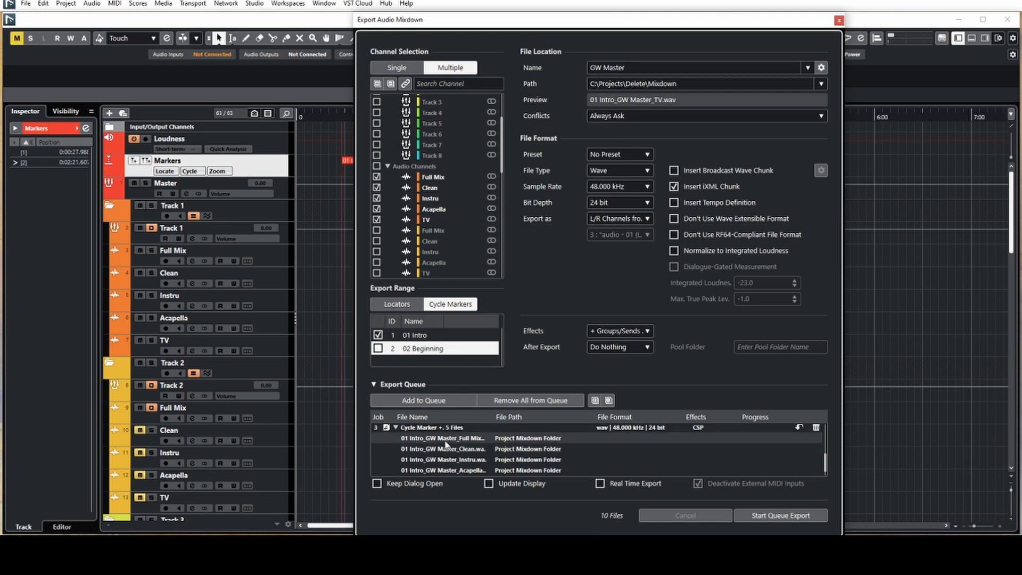
{"action": "scroll", "coordinate": [450, 446], "scroll_direction": "down", "scroll_amount": 1}
{"action": "scroll", "coordinate": [447, 447], "scroll_direction": "up", "scroll_amount": 1}
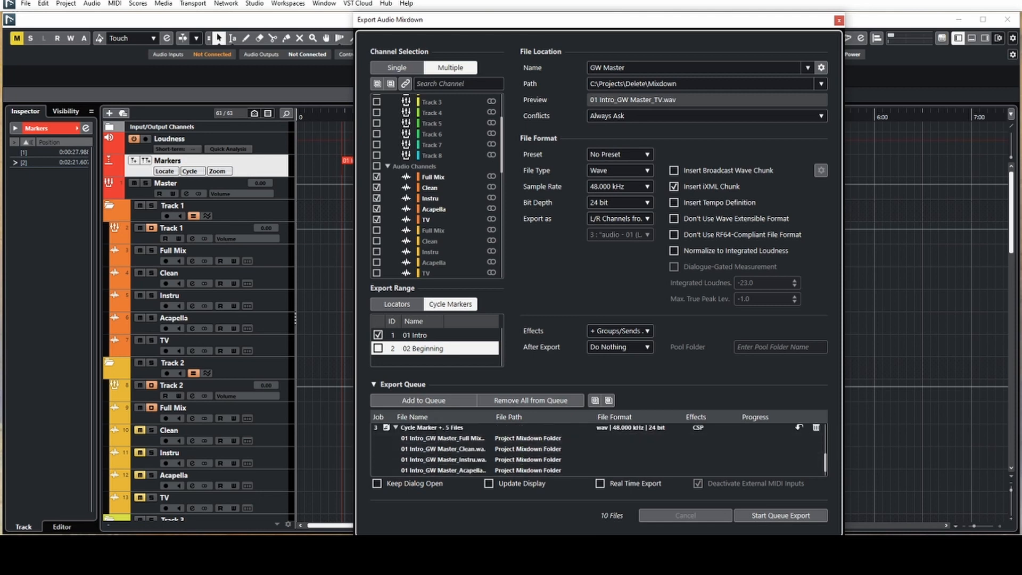
{"action": "scroll", "coordinate": [389, 229], "scroll_direction": "down", "scroll_amount": 2}
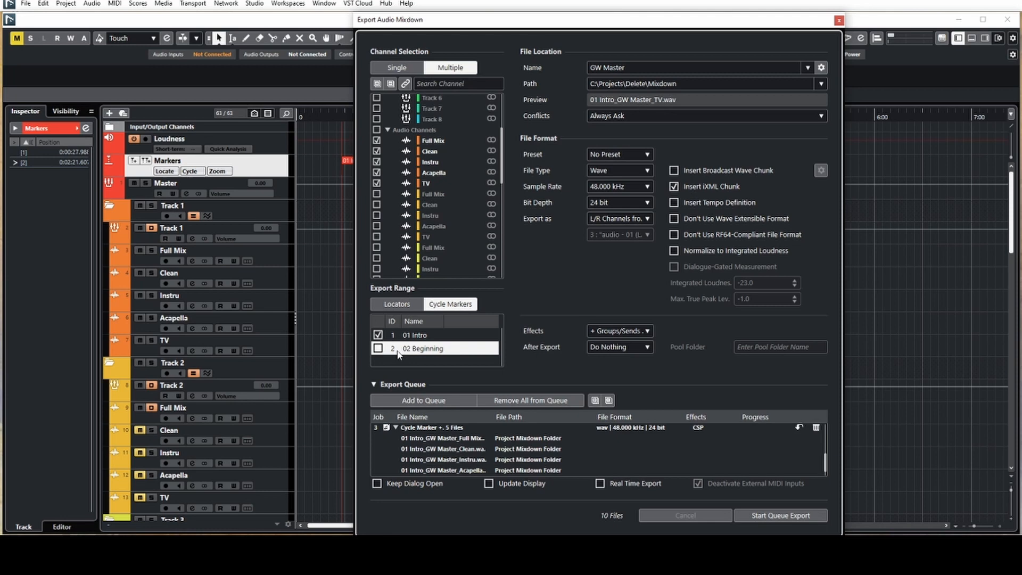
{"action": "scroll", "coordinate": [432, 436], "scroll_direction": "up", "scroll_amount": 3}
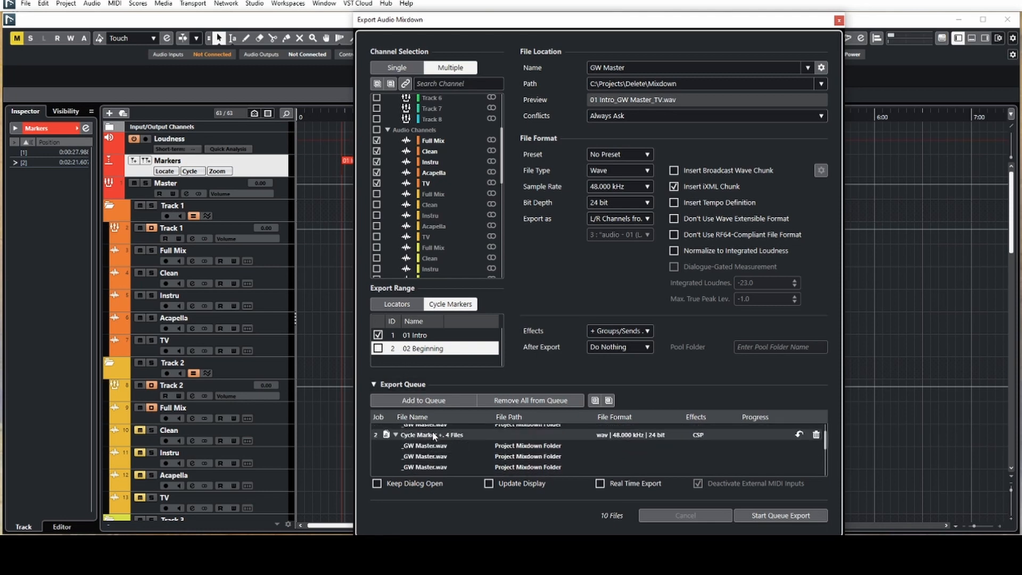
{"action": "scroll", "coordinate": [432, 436], "scroll_direction": "up", "scroll_amount": 2}
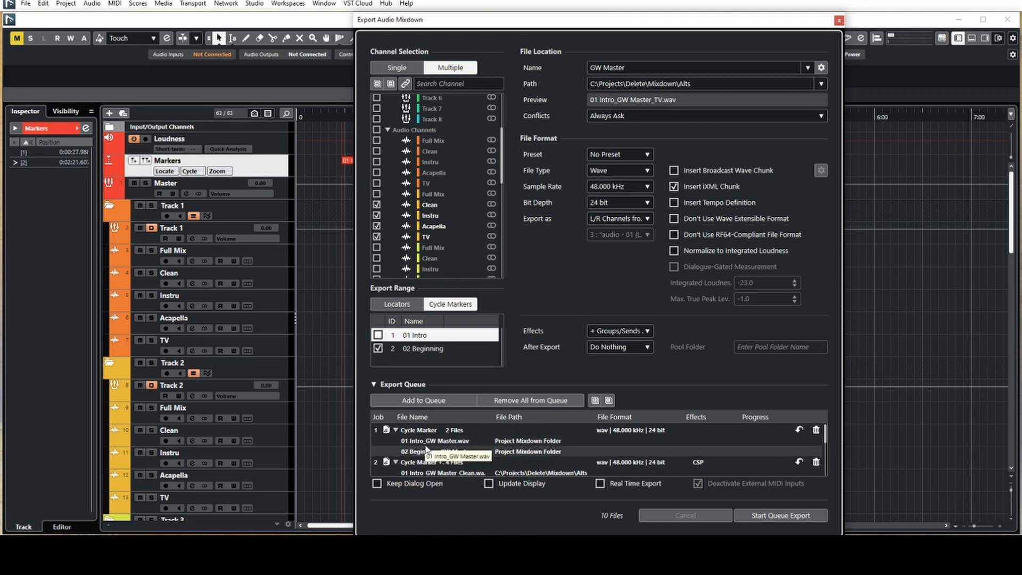
- Start exporting all queued jobs for the GW Master files and their alternate versions
{"action": "scroll", "coordinate": [426, 451], "scroll_direction": "down", "scroll_amount": 4}
{"action": "scroll", "coordinate": [427, 439], "scroll_direction": "down", "scroll_amount": 4}
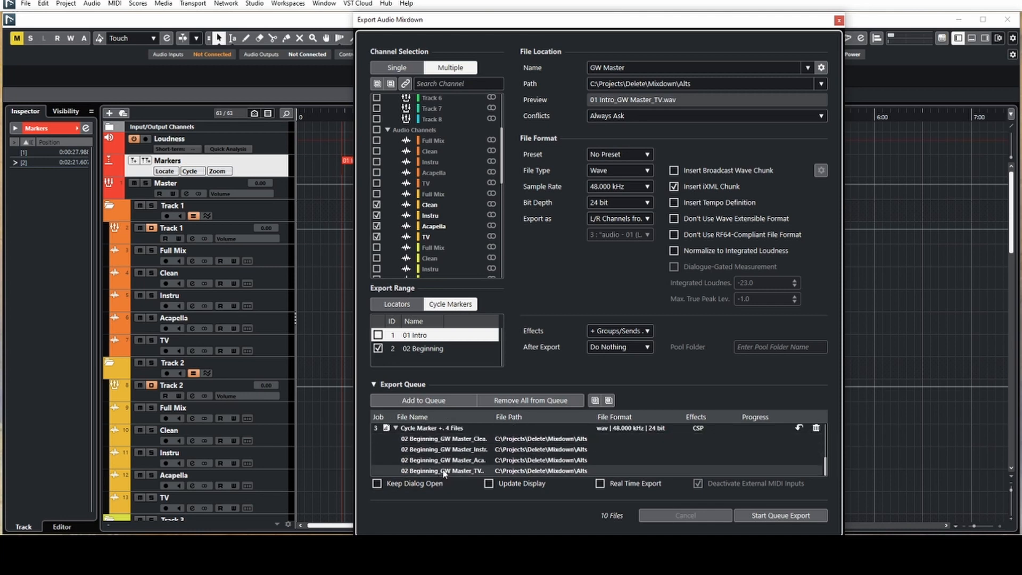
{"action": "left_click", "coordinate": [791, 516]}
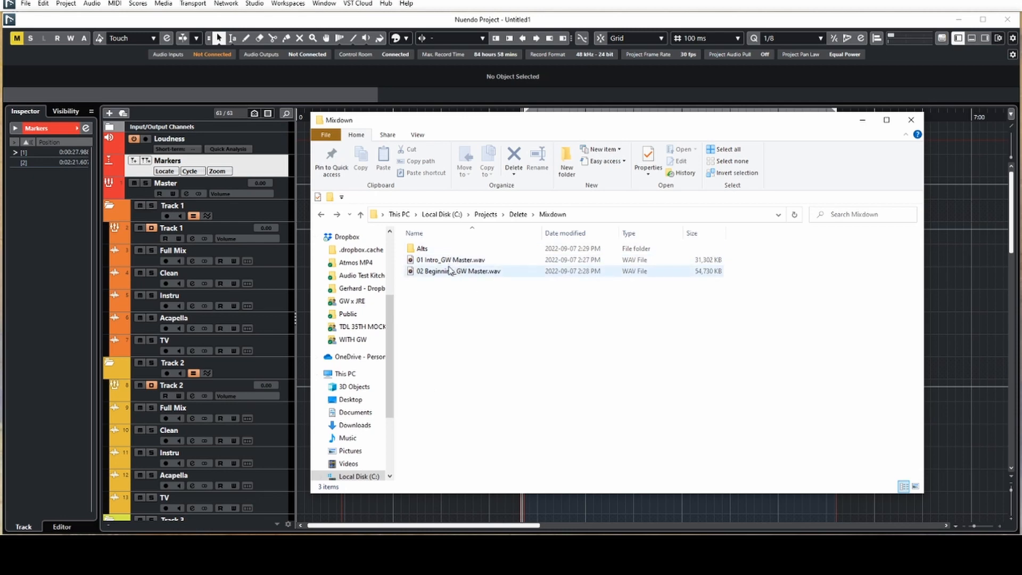
- In File Explorer, open the Alts folder inside Mixdown and widen the Name column to check the full exported file names
{"action": "left_click", "coordinate": [436, 251]}
{"action": "double_click", "coordinate": [436, 251]}
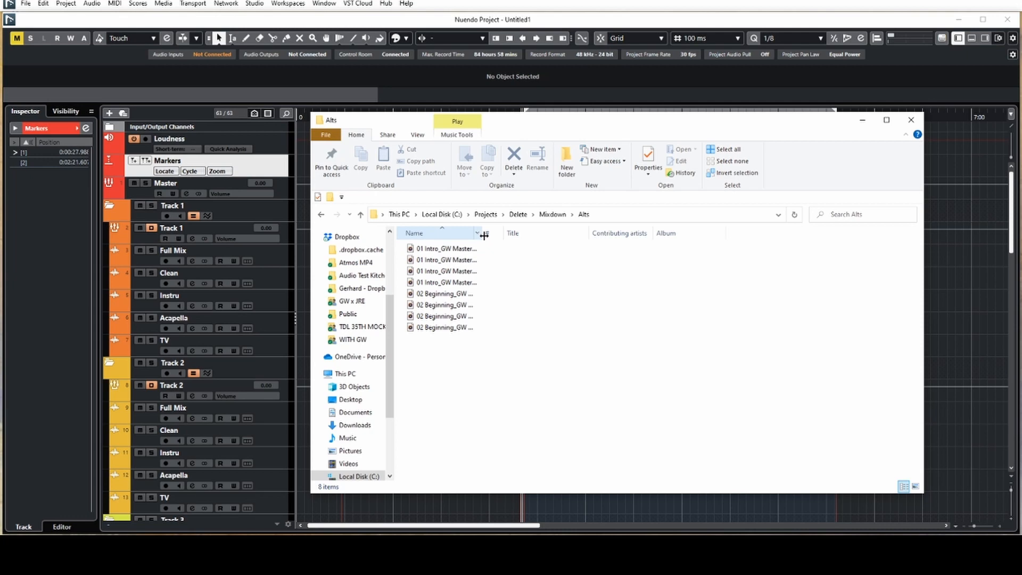
{"action": "left_click_drag", "start_coordinate": [482, 234], "coordinate": [580, 234]}
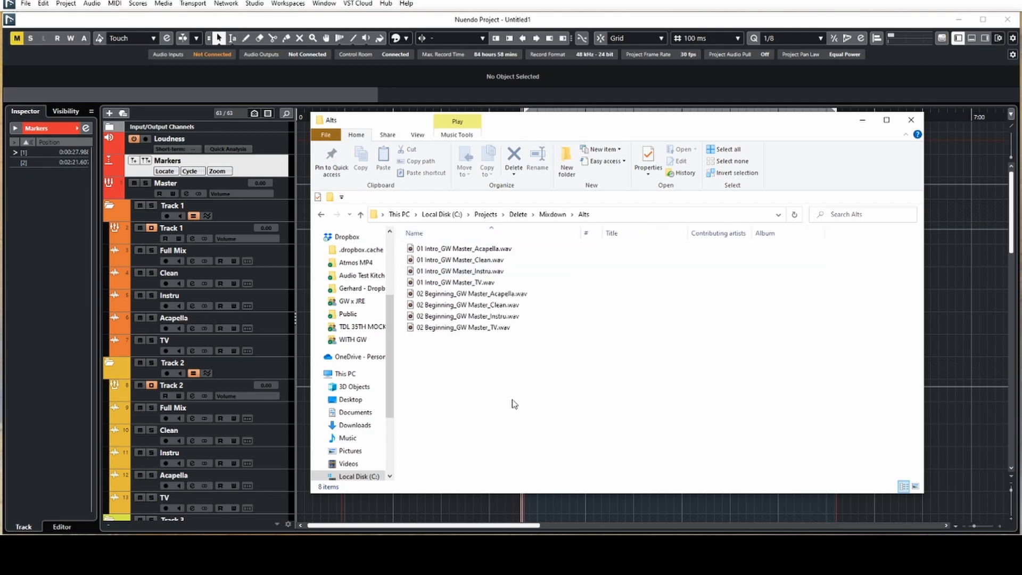